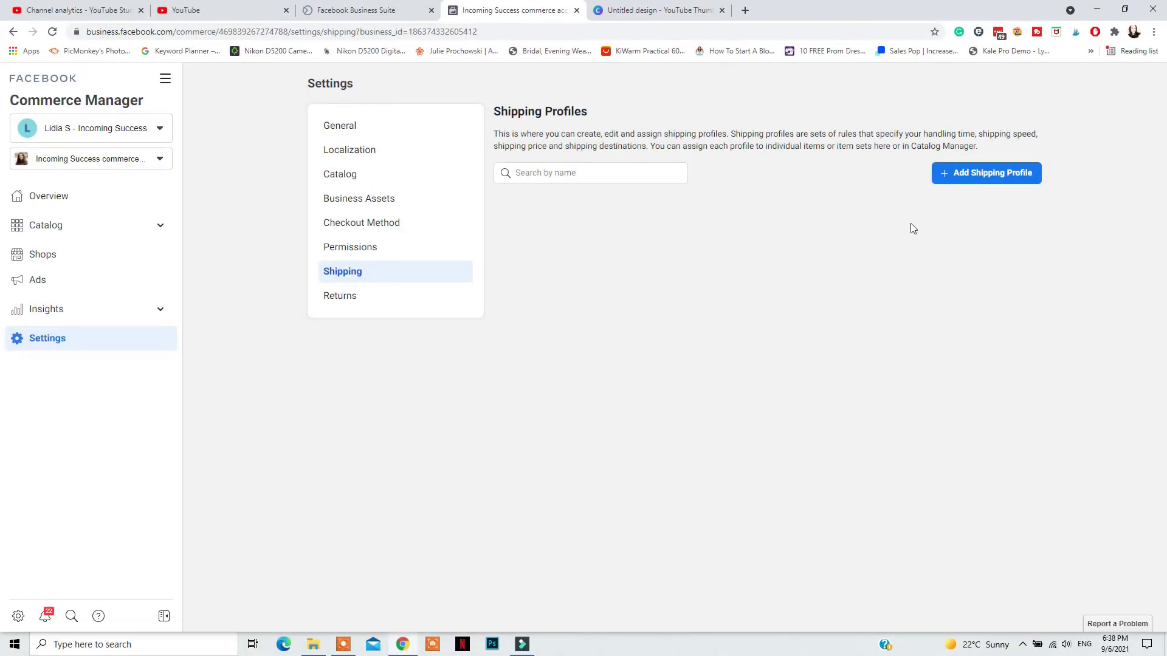
# Create a shipping profile named Shoes with reference ID IDSHOES322 and advance to rates
pyautogui.click(957, 174)
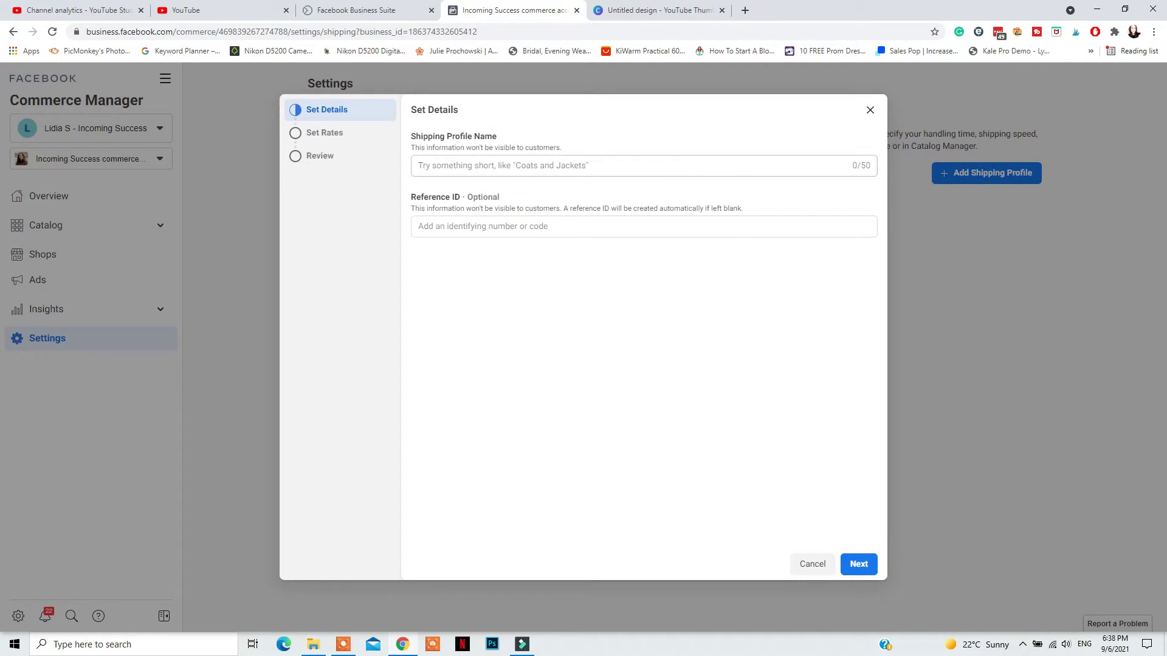
pyautogui.click(558, 167)
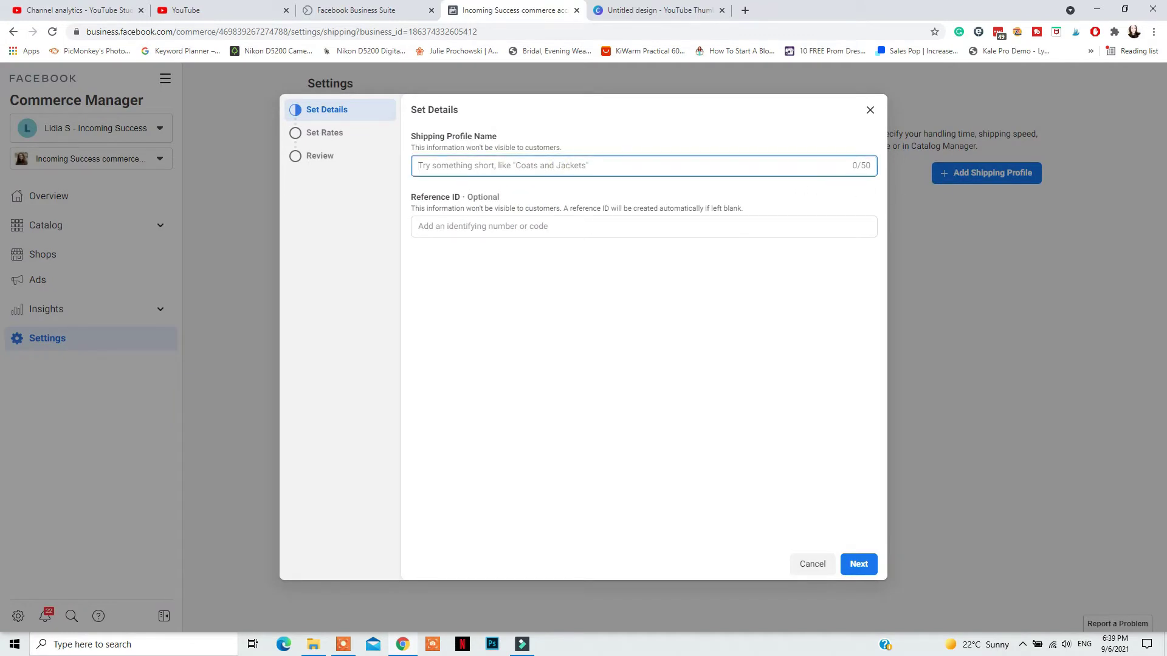
pyautogui.write('Shoes')
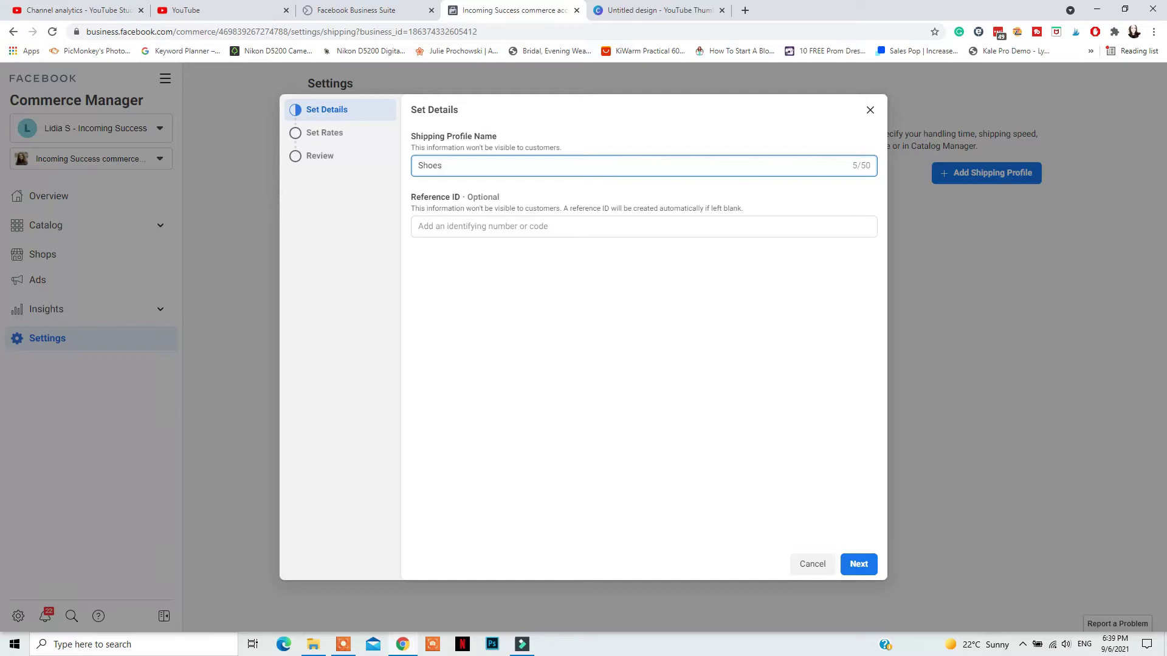
pyautogui.click(547, 226)
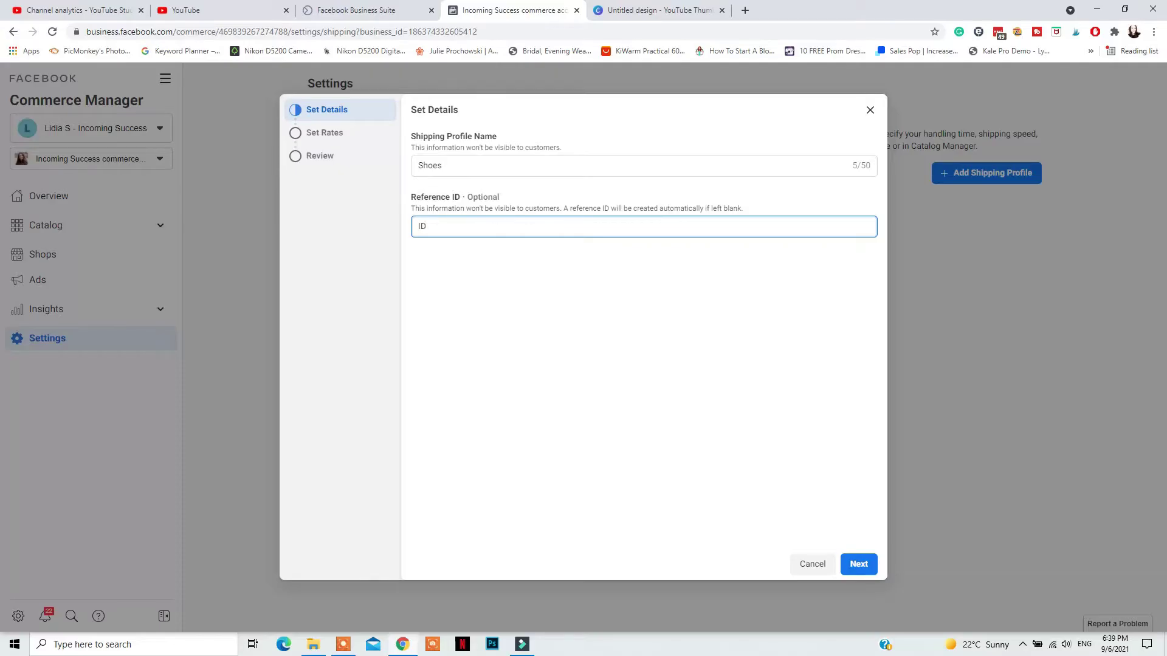
pyautogui.write('SHOES322')
pyautogui.click(570, 309)
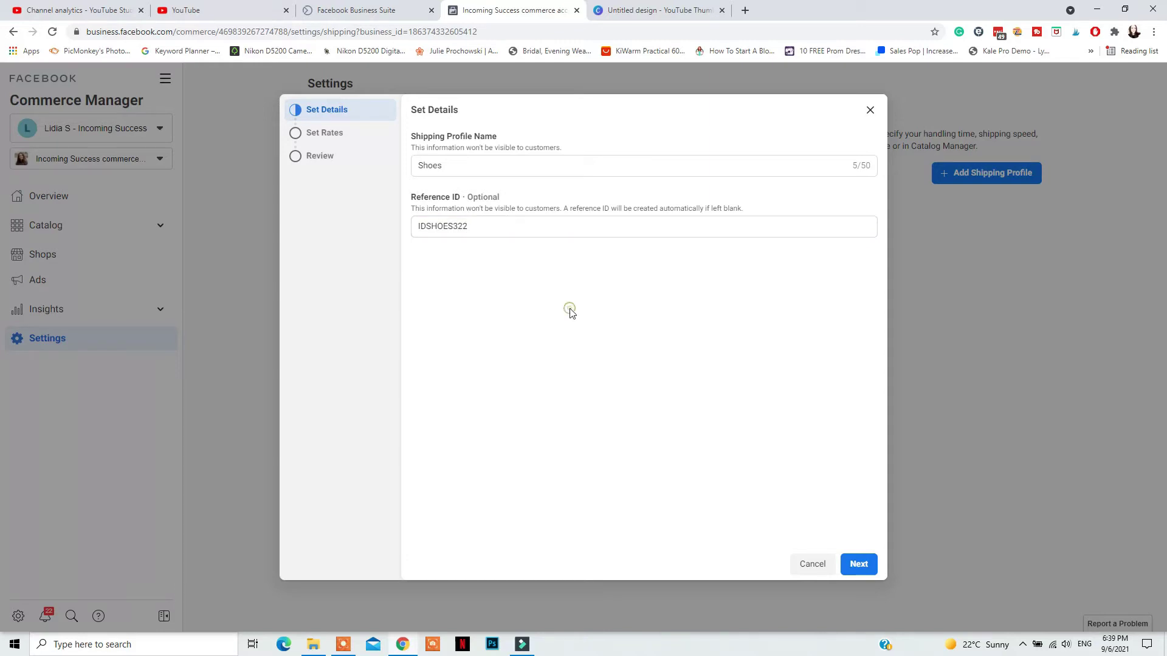
pyautogui.click(858, 564)
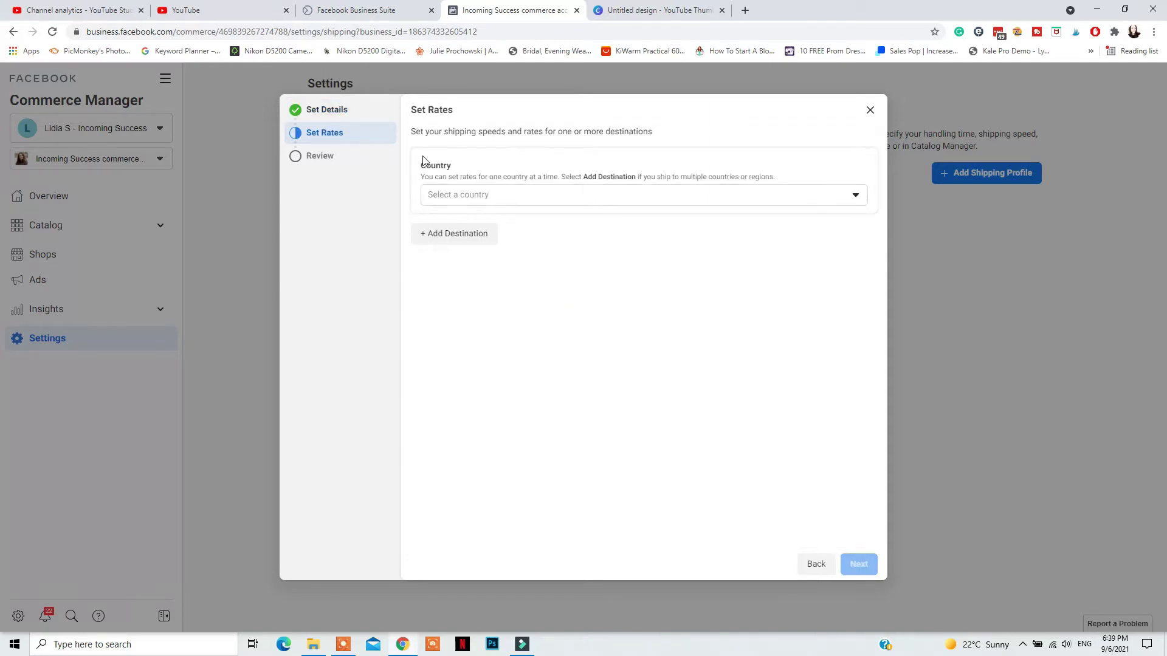
# Ship to all 51 United States states with a 5-day handling time
pyautogui.click(602, 193)
pyautogui.click(442, 251)
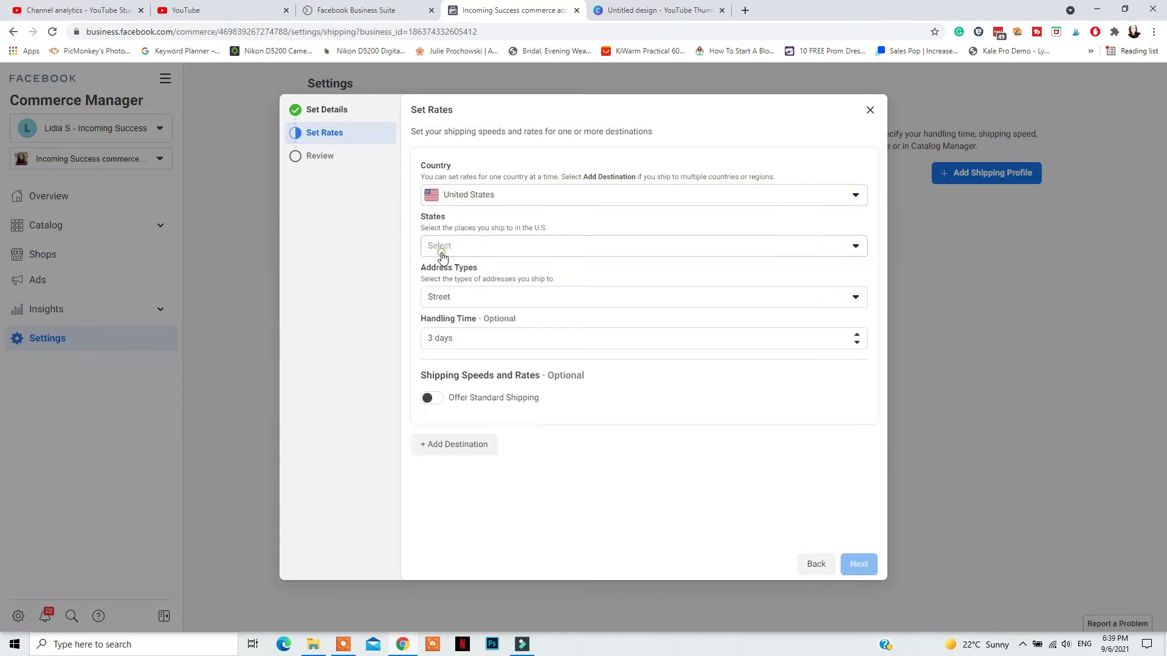
pyautogui.click(544, 249)
pyautogui.click(435, 276)
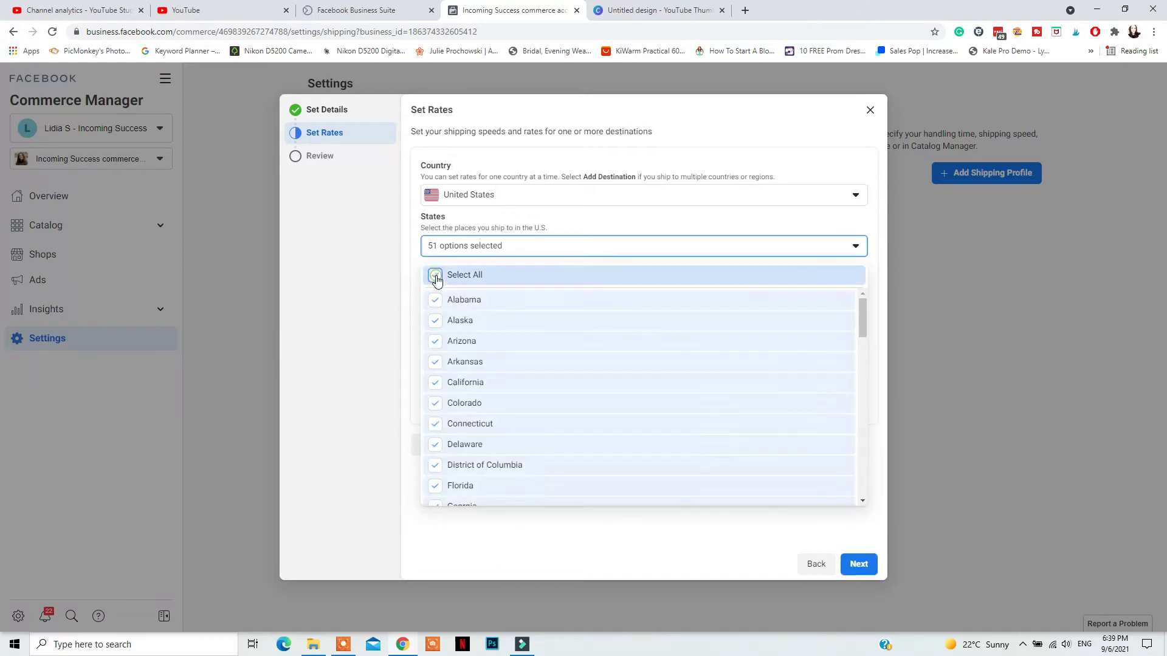
pyautogui.click(805, 526)
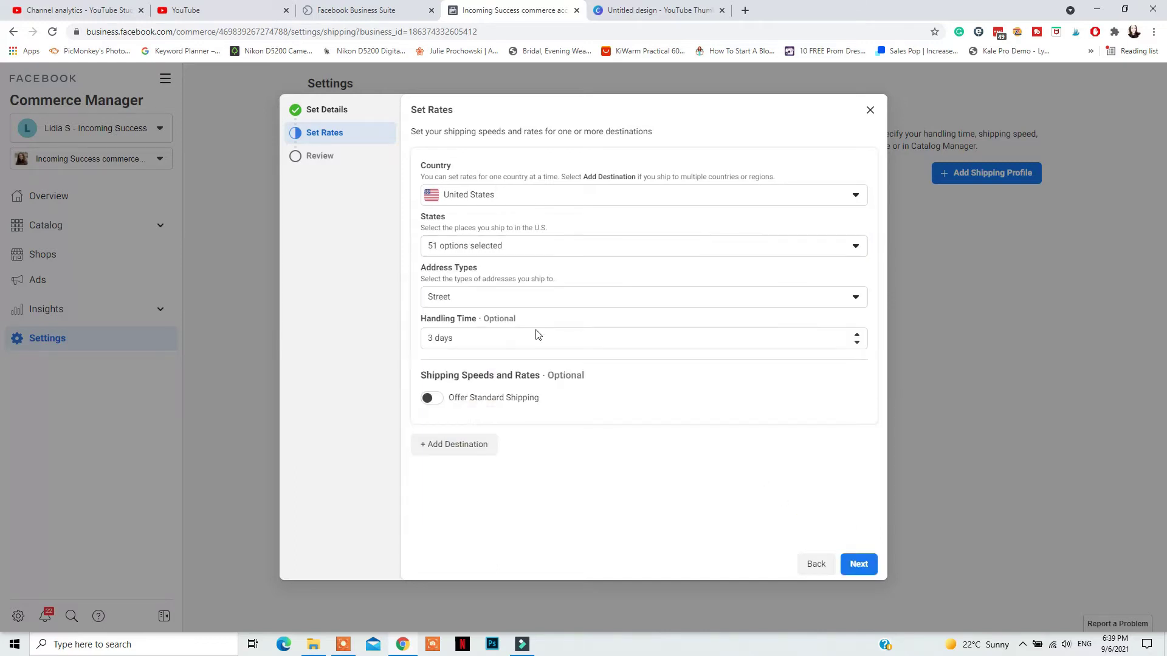
pyautogui.click(450, 338)
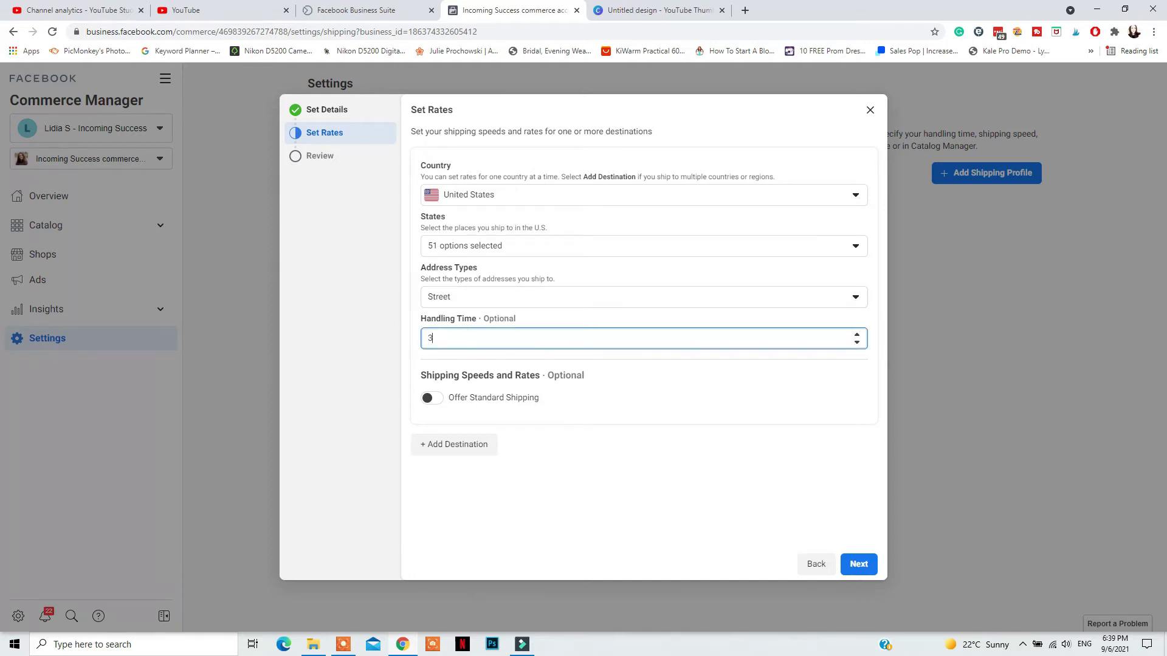
pyautogui.press('BackSpace')
pyautogui.write('5')
pyautogui.click(604, 472)
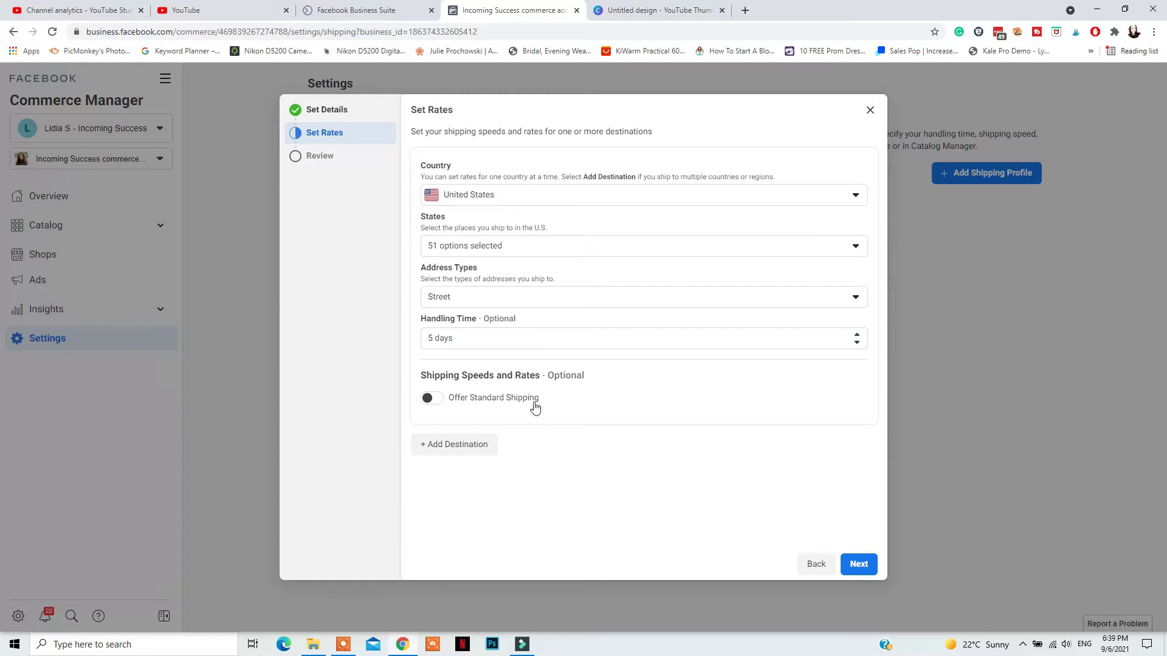
# Enable Standard Shipping at a $5.00 base rate and $1.00 per additional item
pyautogui.click(430, 401)
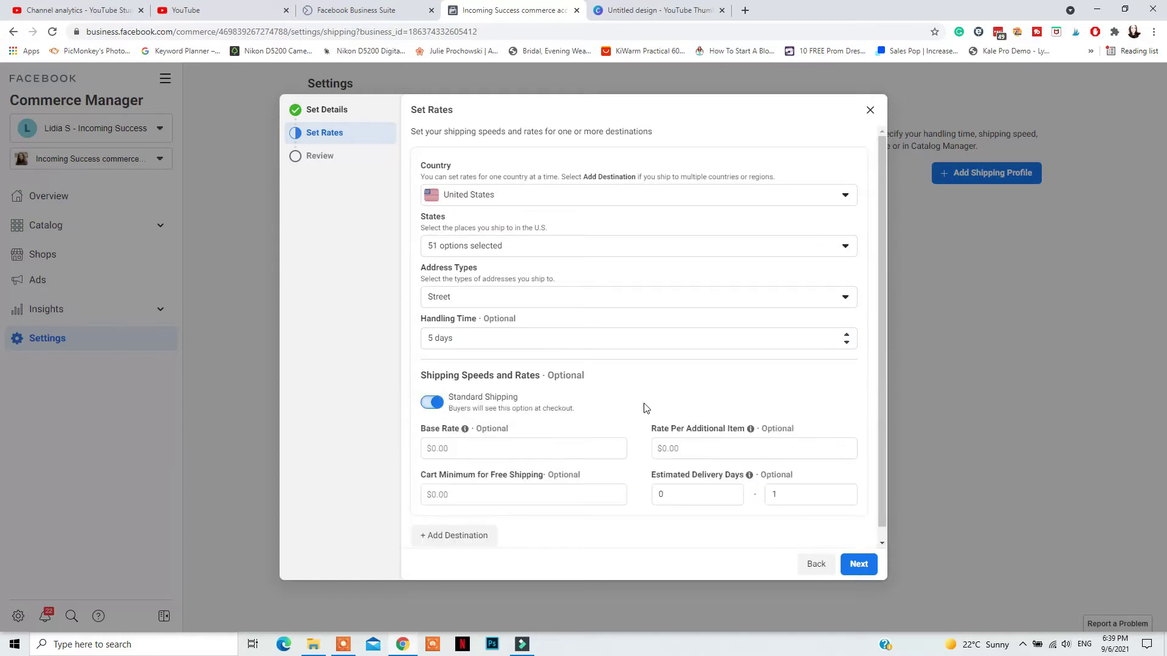
pyautogui.scroll(-1, 671, 409)
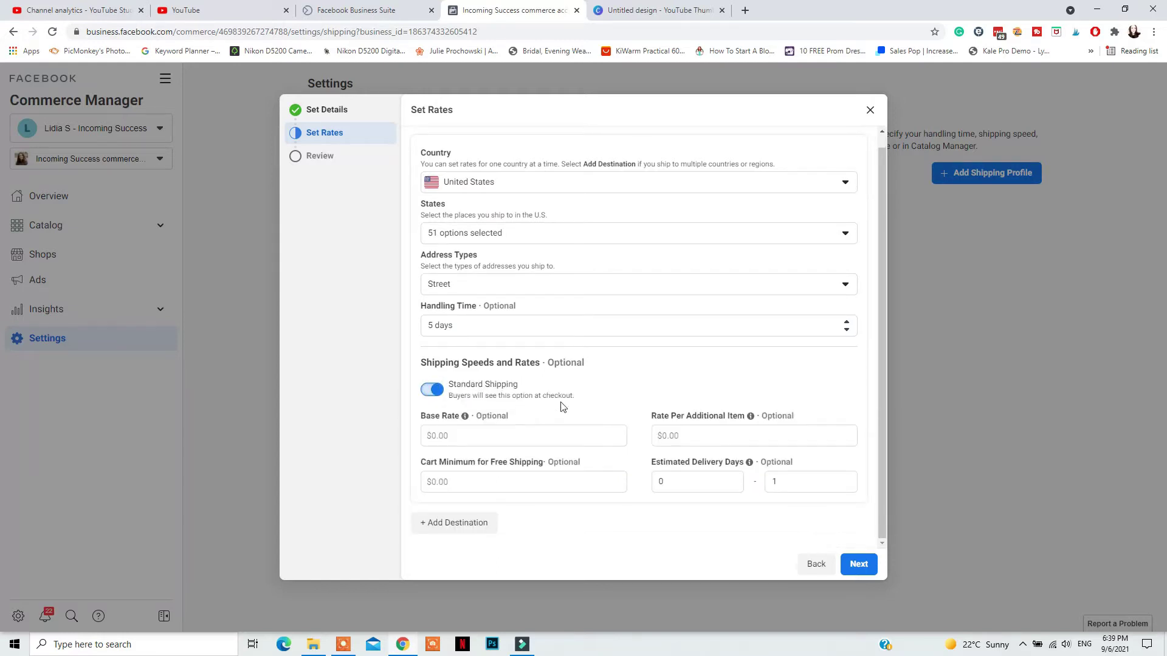
pyautogui.click(462, 437)
pyautogui.write('5')
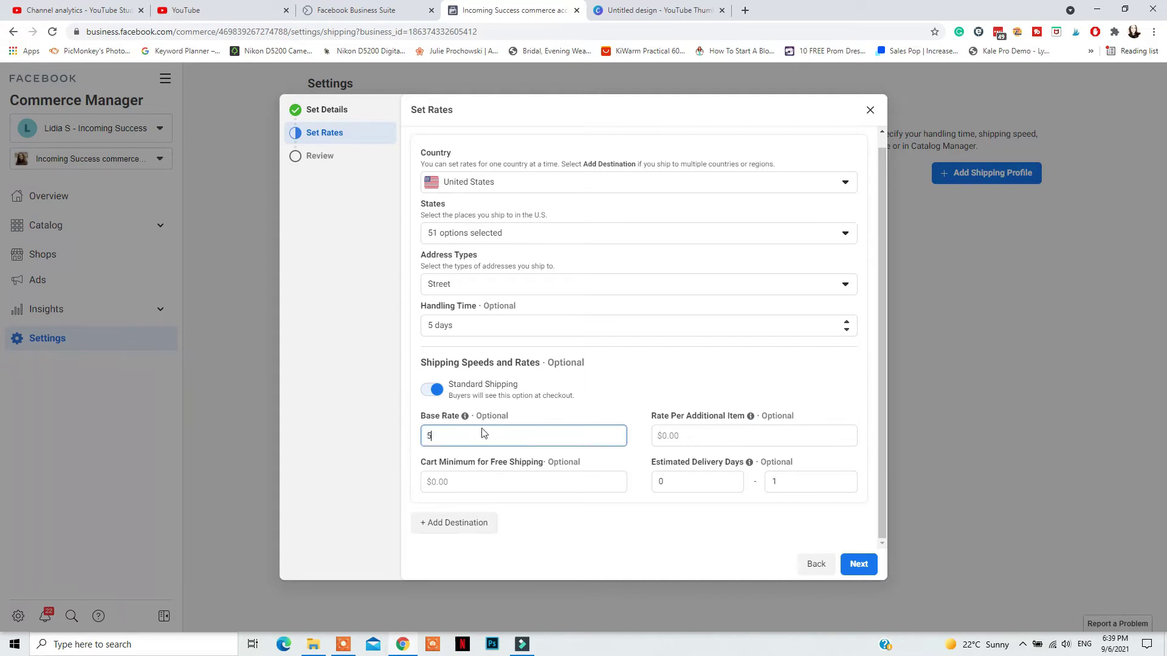
pyautogui.click(604, 378)
pyautogui.click(659, 435)
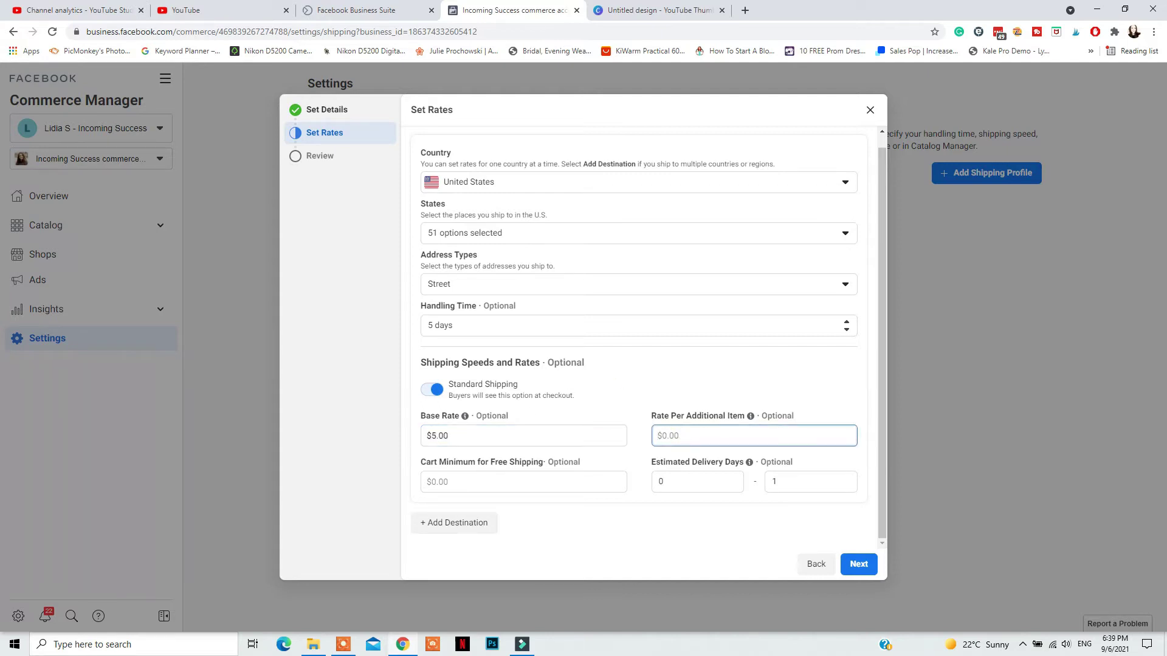
pyautogui.write('1')
pyautogui.click(690, 388)
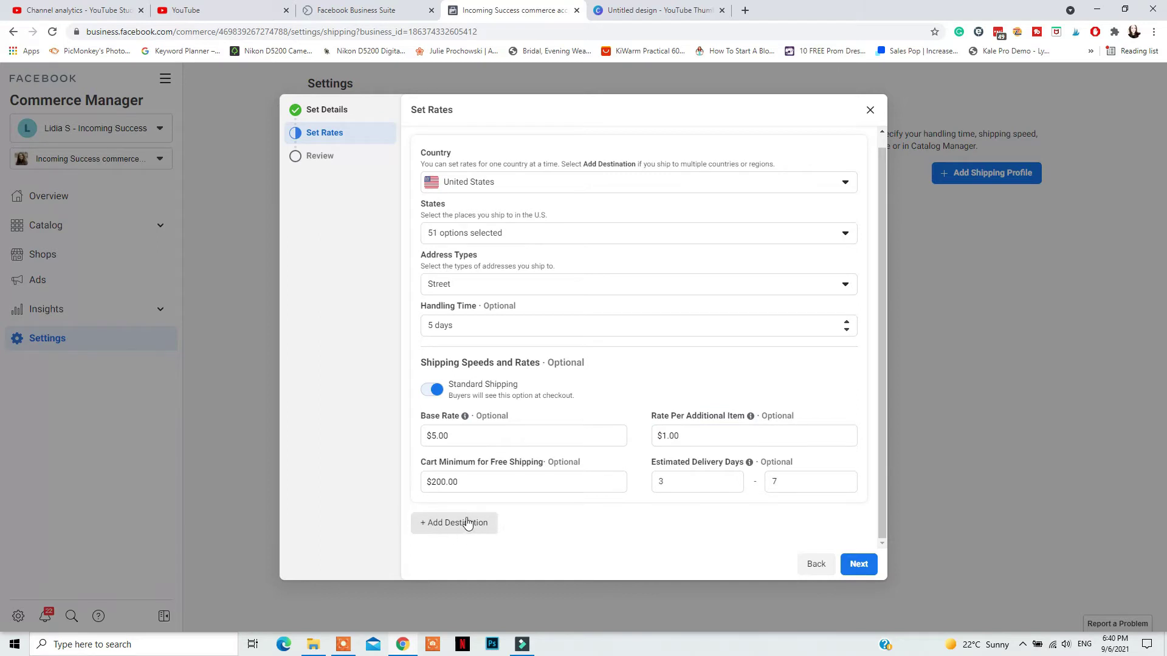
pyautogui.click(467, 522)
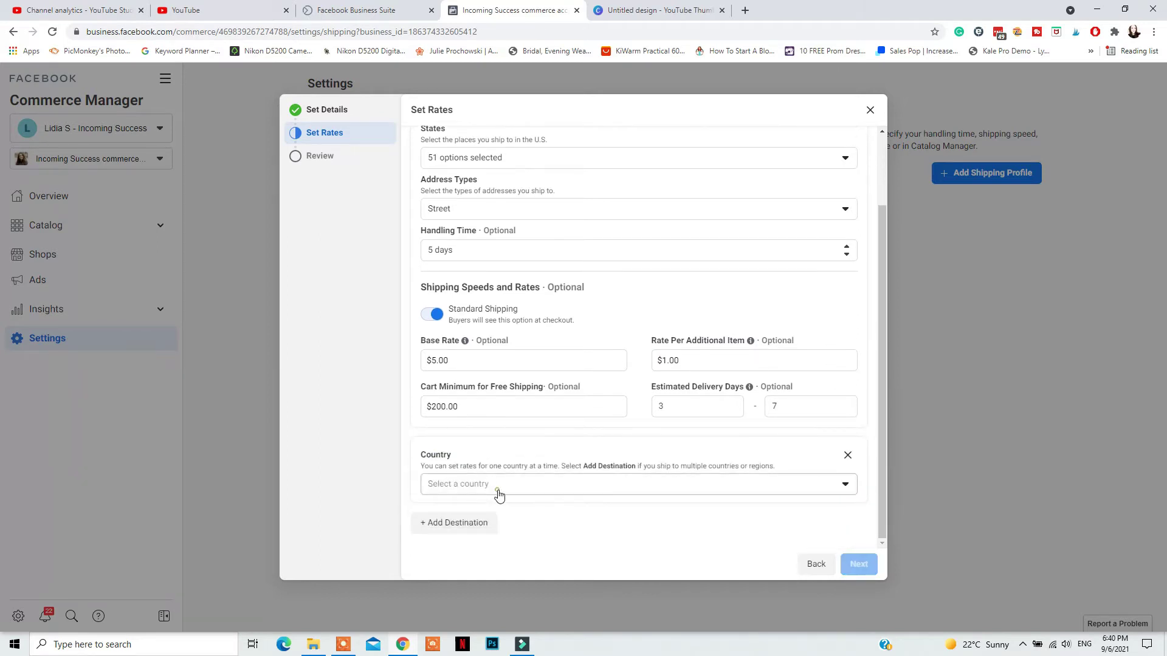
# Add Spain and France as further shipping destinations for the Shoes profile
pyautogui.click(494, 490)
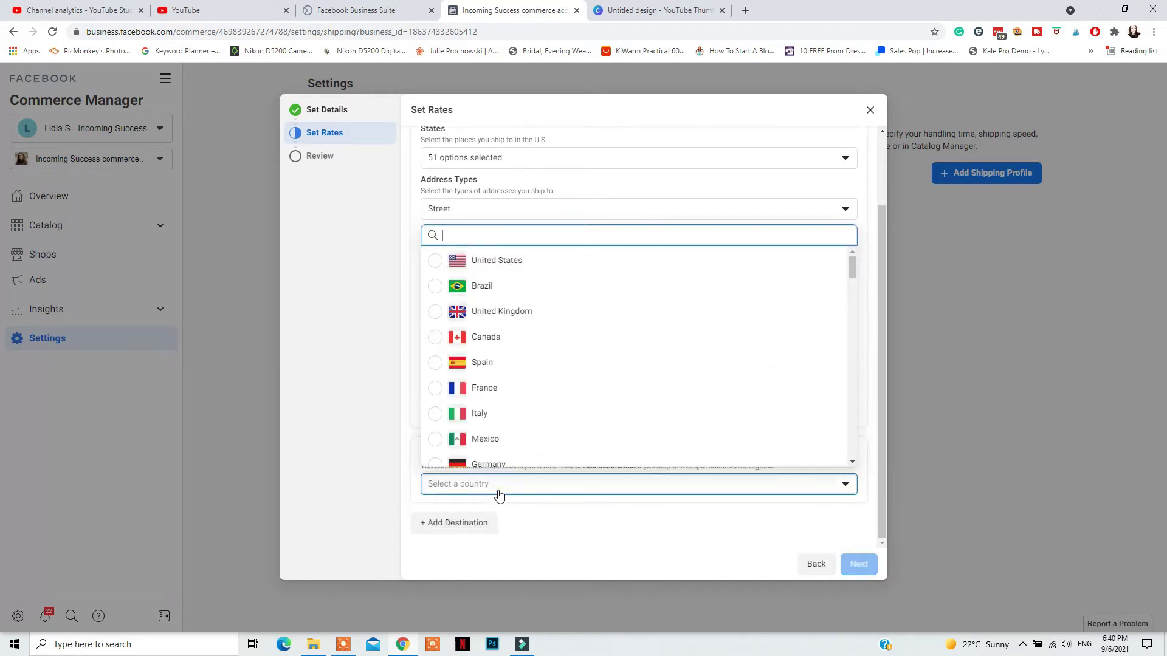
pyautogui.click(449, 363)
pyautogui.scroll(-2, 552, 424)
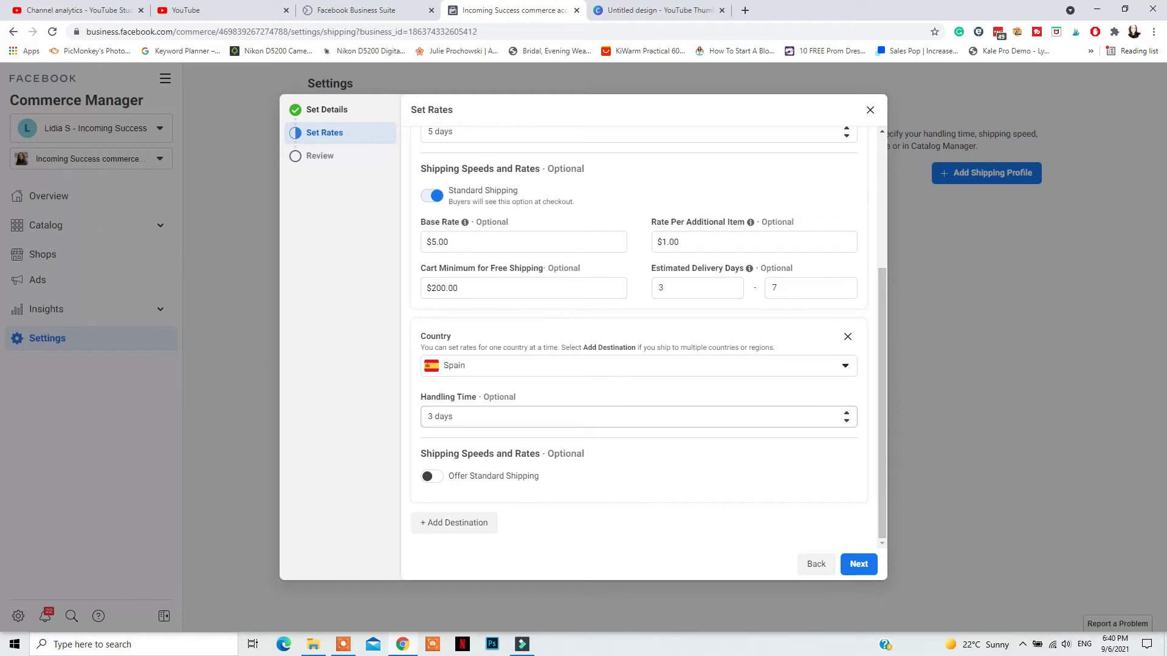
pyautogui.click(474, 523)
pyautogui.click(497, 486)
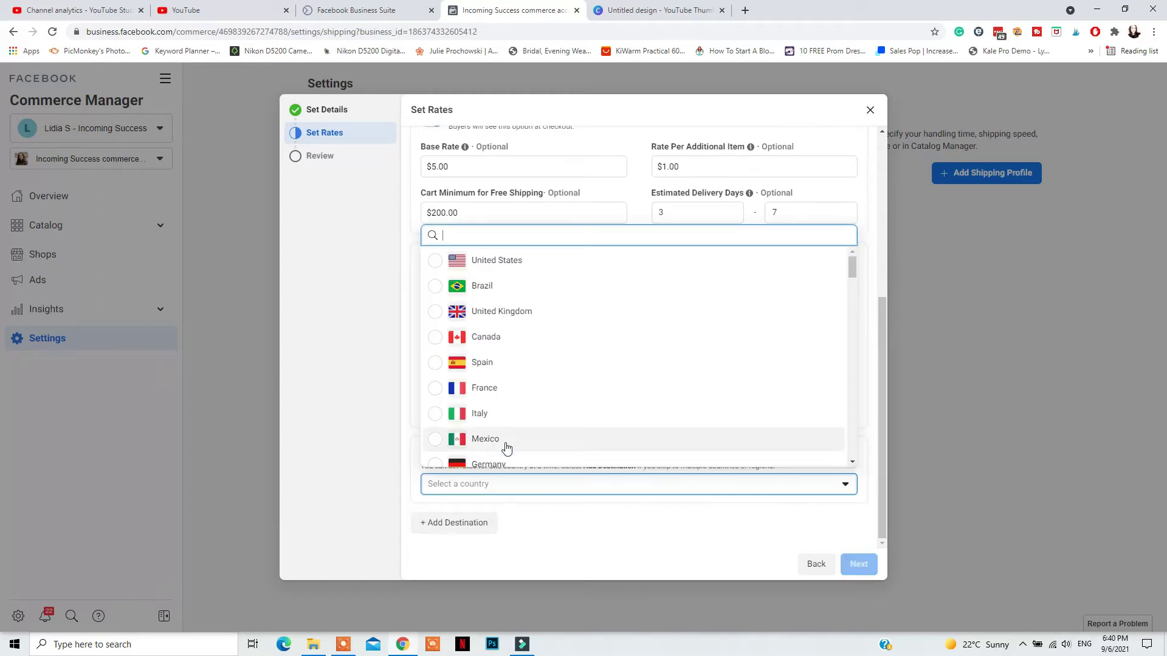
pyautogui.click(494, 392)
pyautogui.scroll(-3, 495, 396)
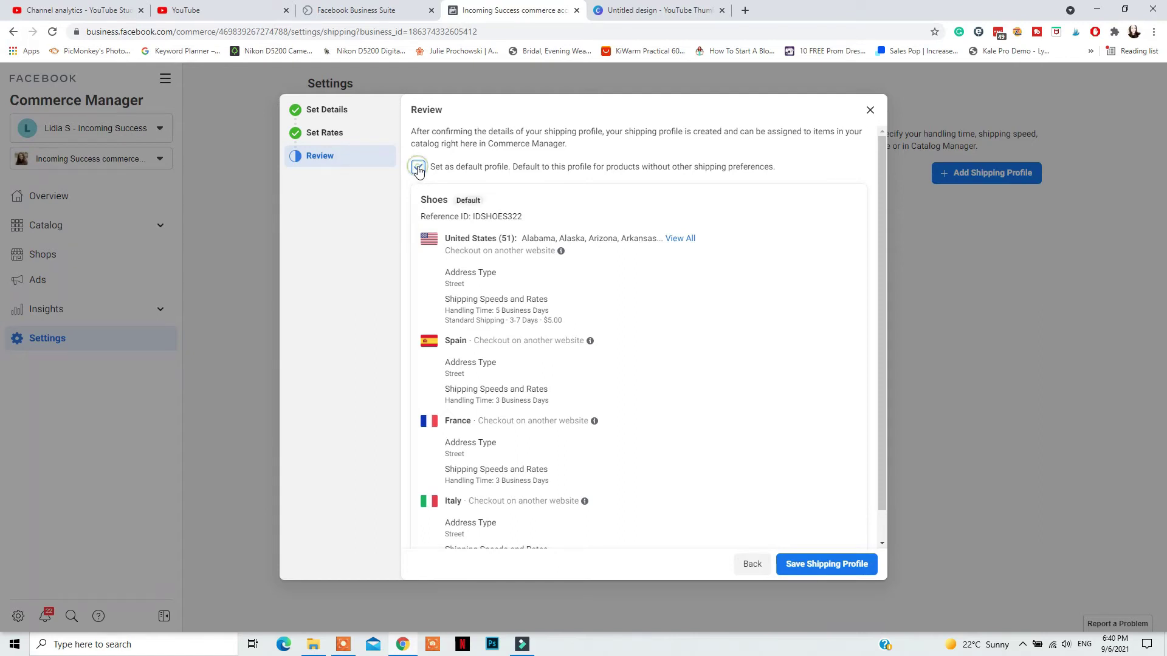
# Scroll down the Review step of the Shoes shipping profile
pyautogui.scroll(-1, 614, 342)
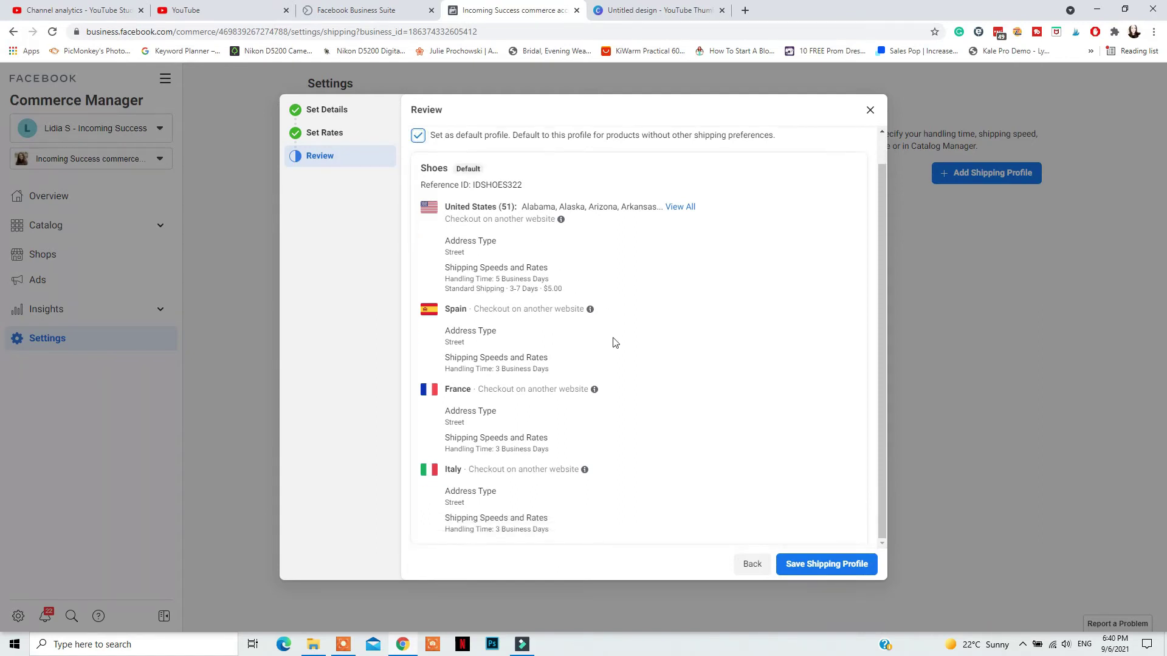
pyautogui.moveTo(596, 395)
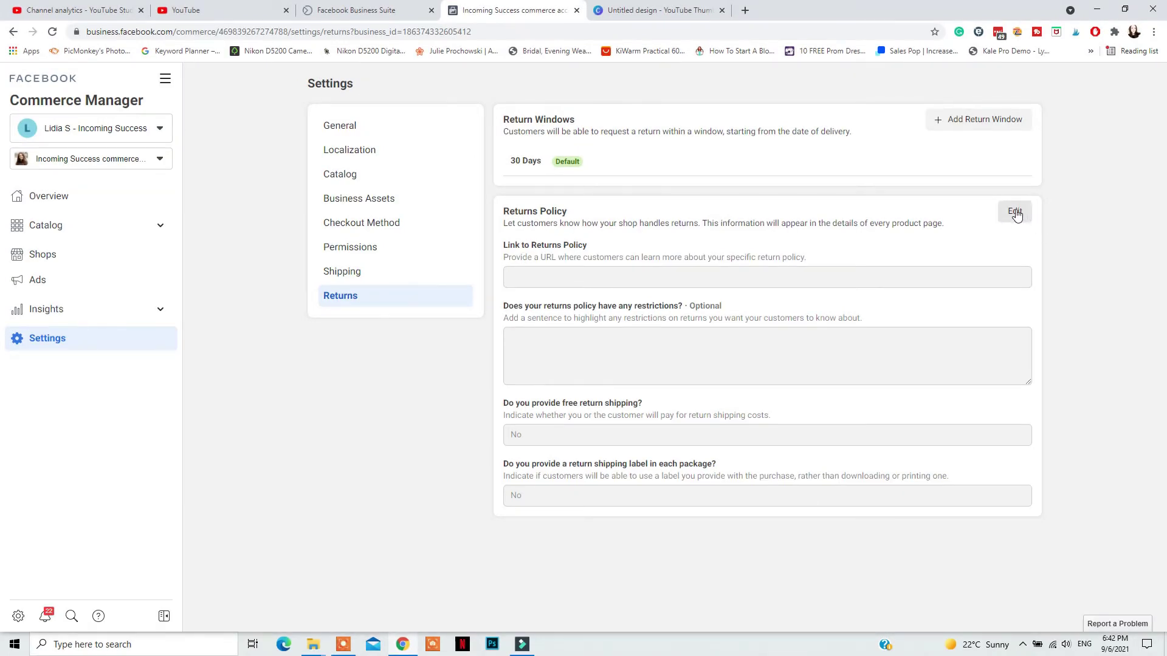
pyautogui.click(1015, 212)
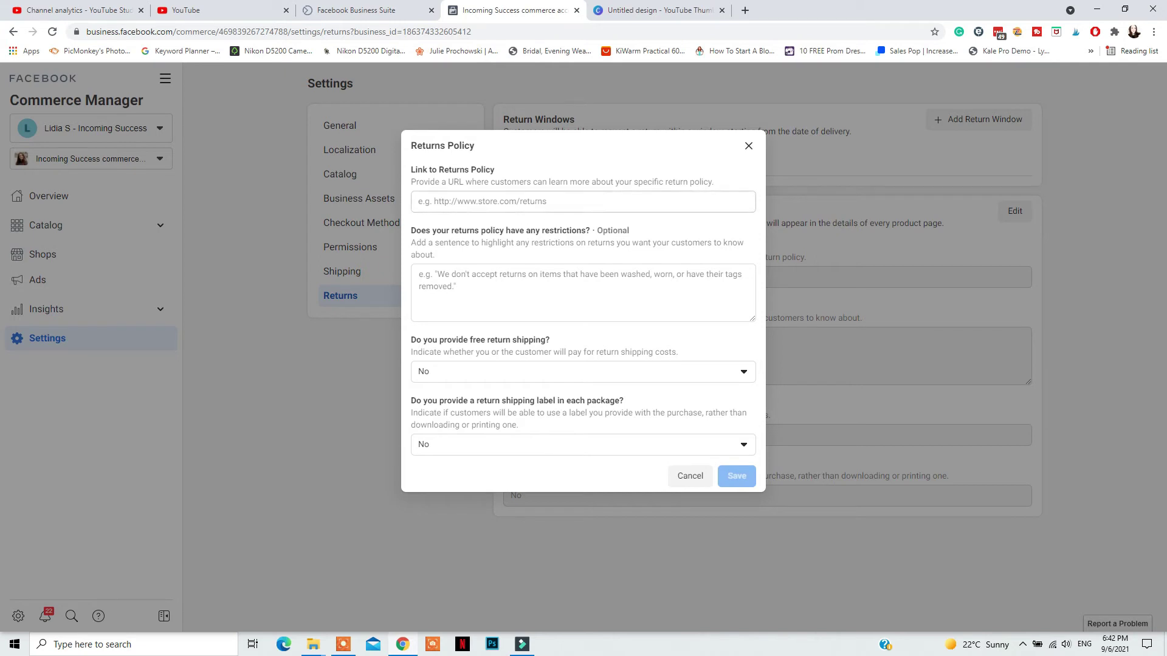
pyautogui.click(419, 201)
pyautogui.write('incomings')
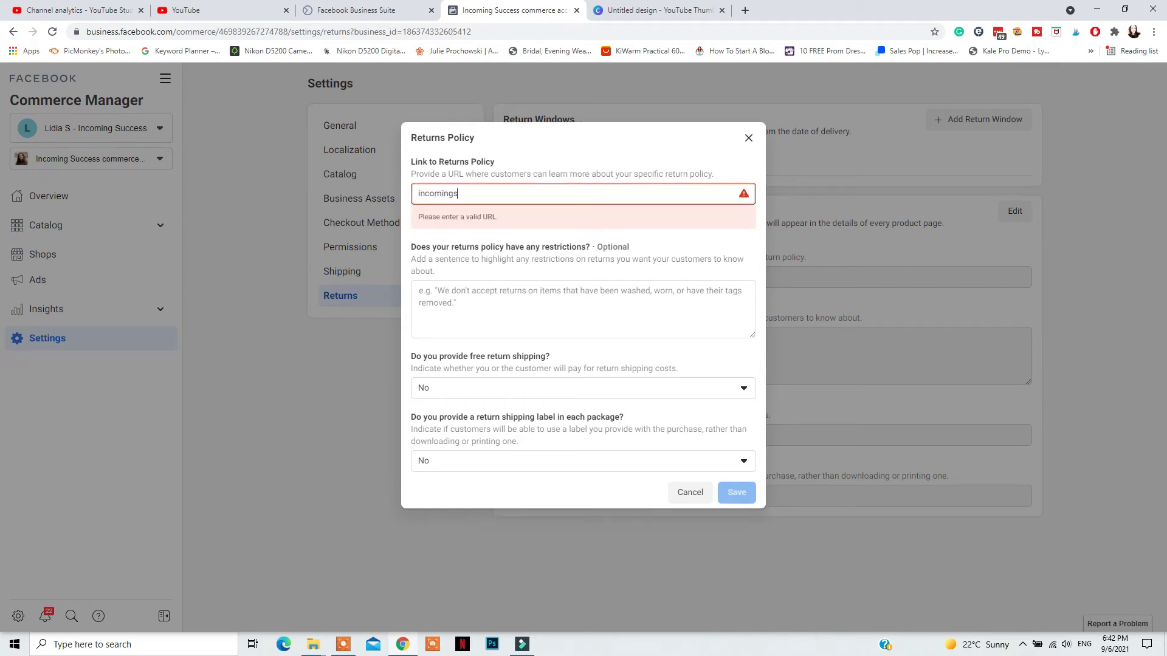
pyautogui.write('uccess.com/privacy-policy')
pyautogui.click(432, 202)
pyautogui.write('https://ww')
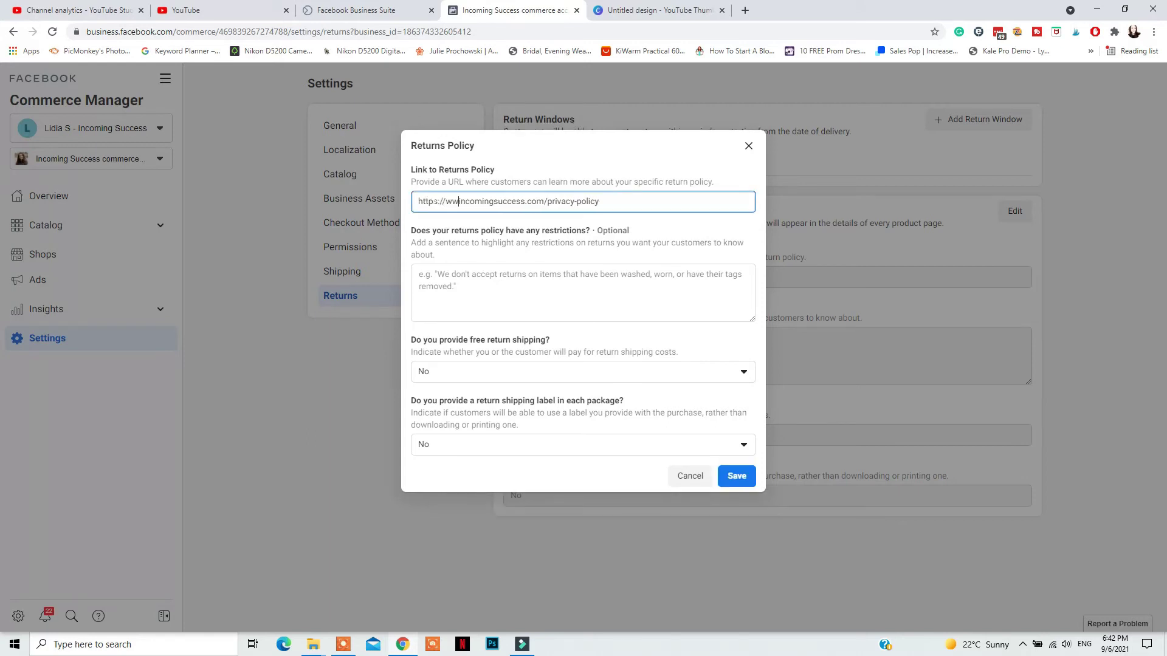
pyautogui.write('w.')
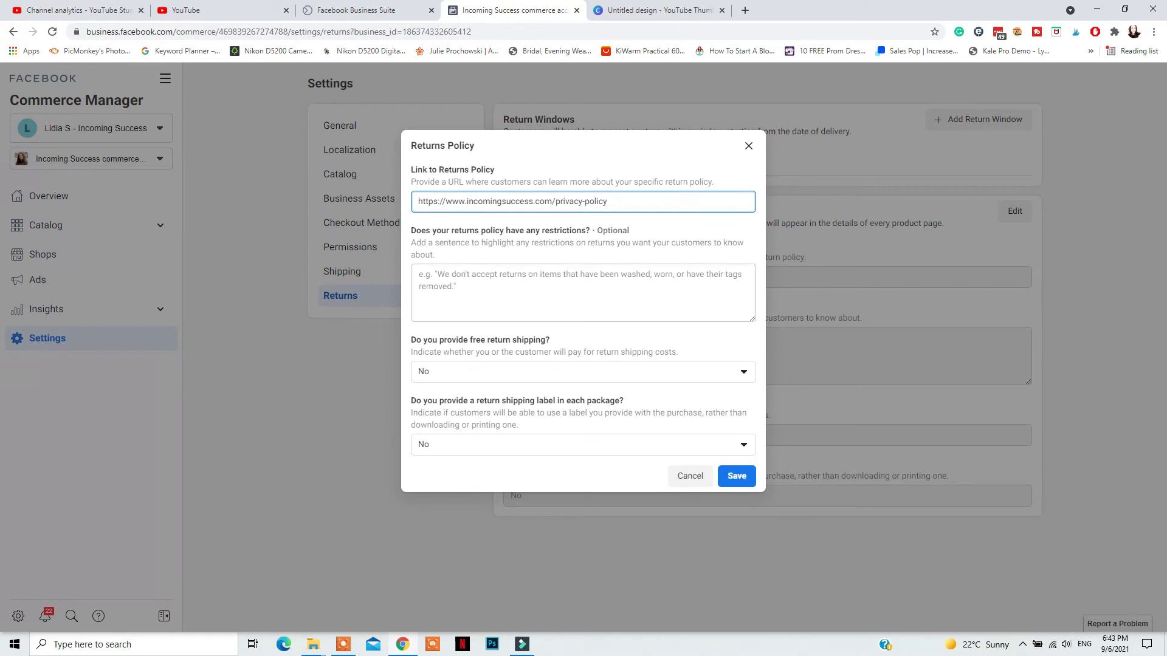
# Add the restriction excluding opened, worn or washed items, keeping return shipping labels at No
pyautogui.click(419, 275)
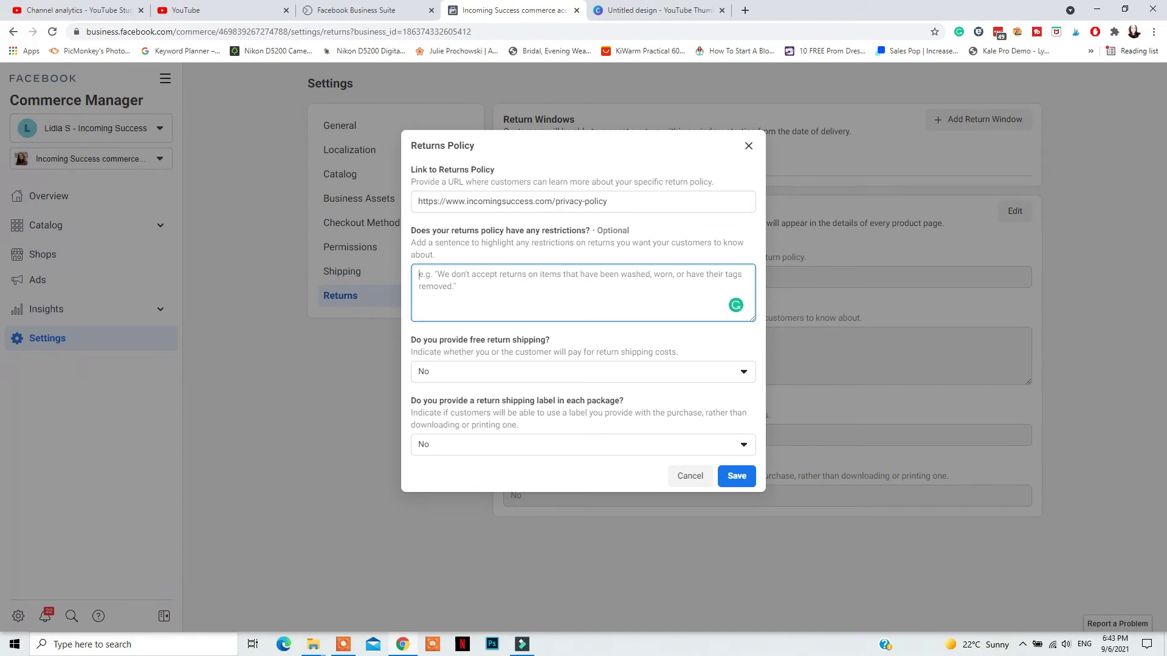
pyautogui.write("We don't accept returns for items t")
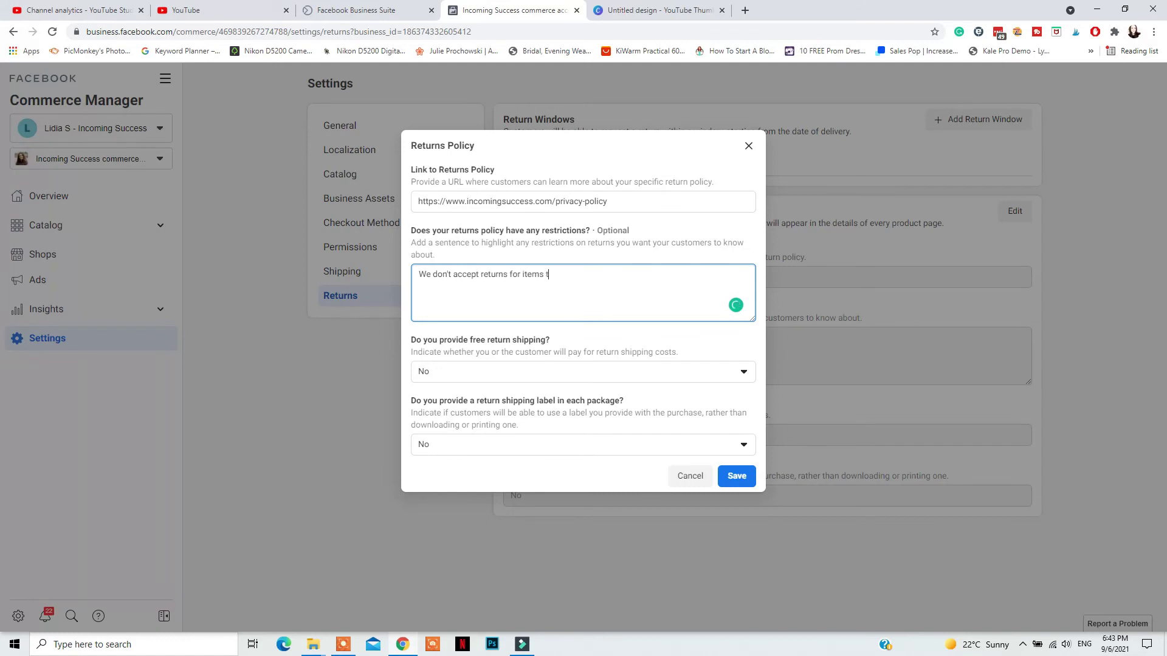
pyautogui.write('packaging or have been worn or washed.')
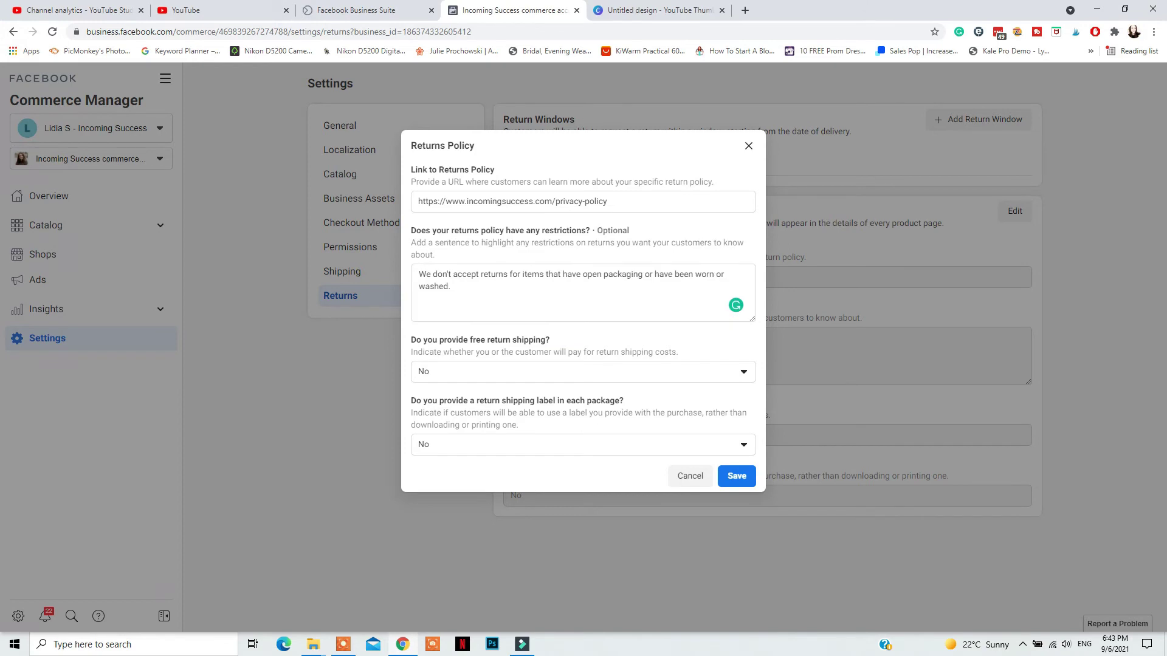
pyautogui.click(480, 449)
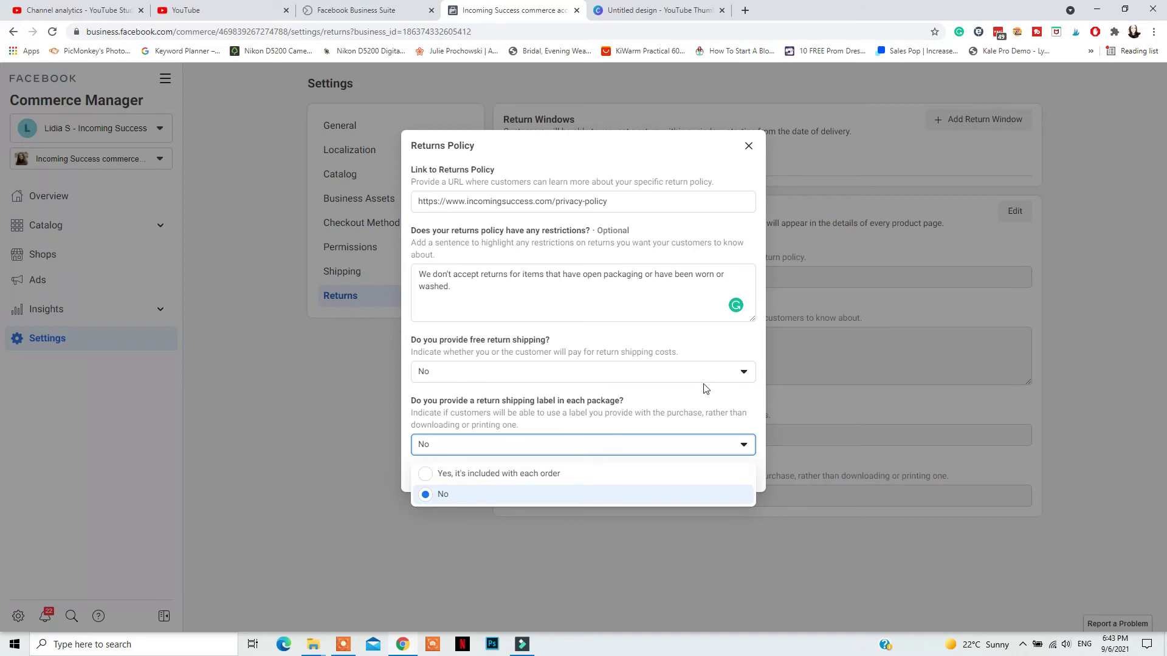
pyautogui.click(707, 399)
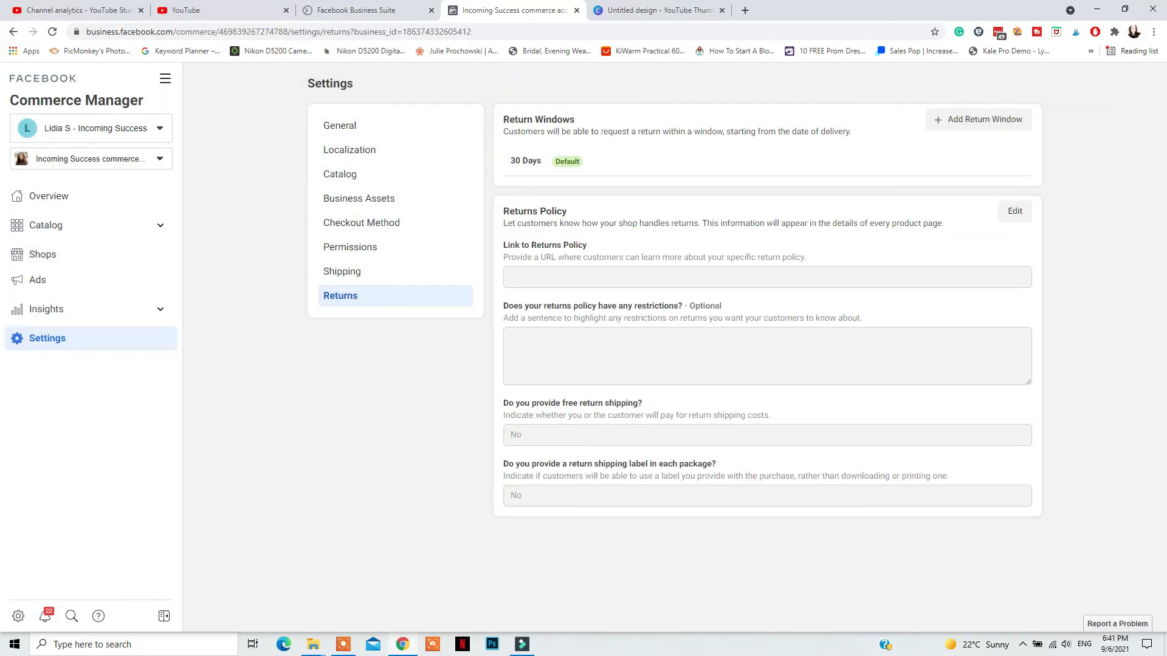
# Open the default 30-day return window editor and close it unchanged
pyautogui.moveTo(520, 161)
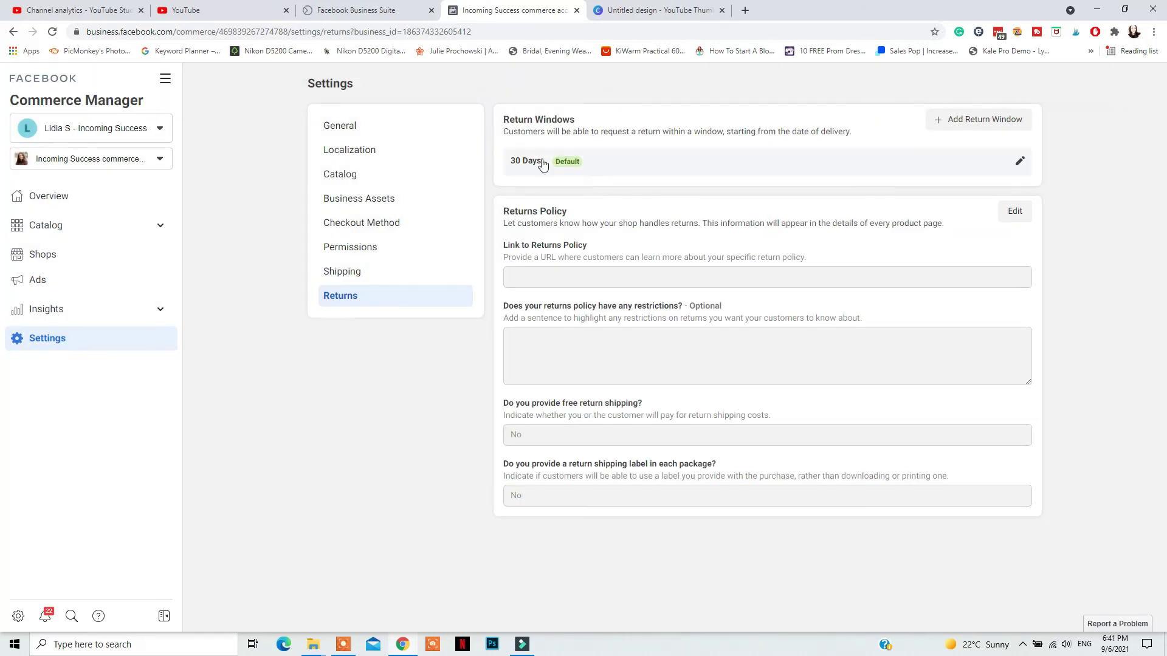
pyautogui.click(1019, 161)
pyautogui.click(746, 238)
# Add a custom return window named Shoes that selects items using filters
pyautogui.click(933, 122)
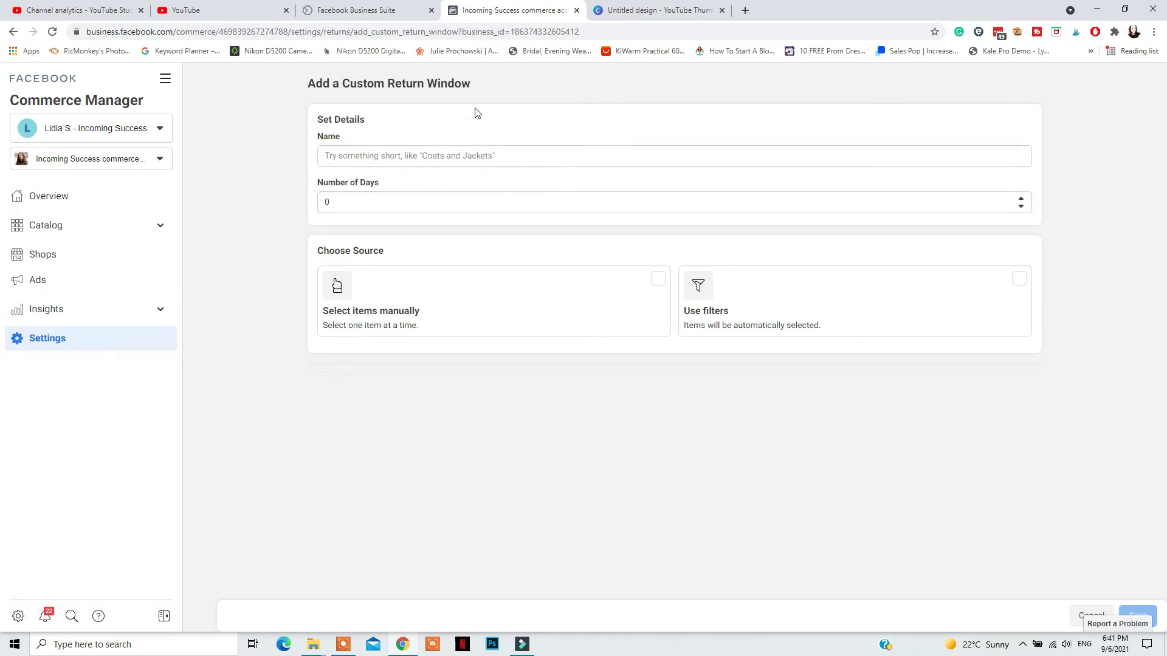
pyautogui.click(458, 153)
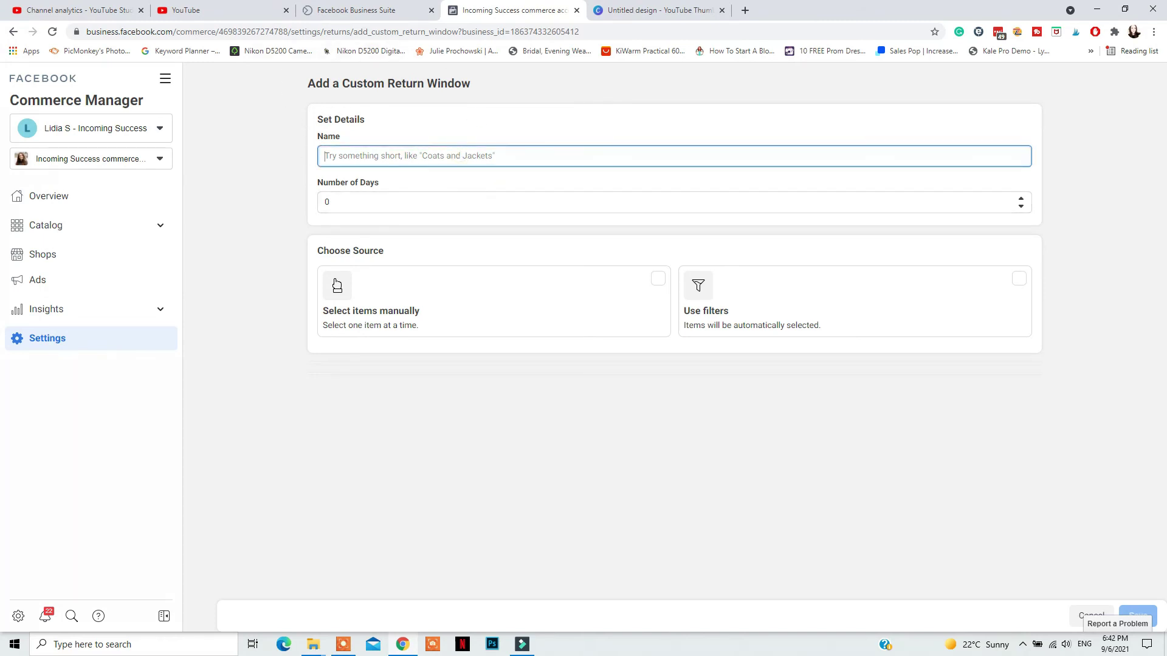
pyautogui.write('S')
pyautogui.click(337, 284)
pyautogui.scroll(-5, 456, 310)
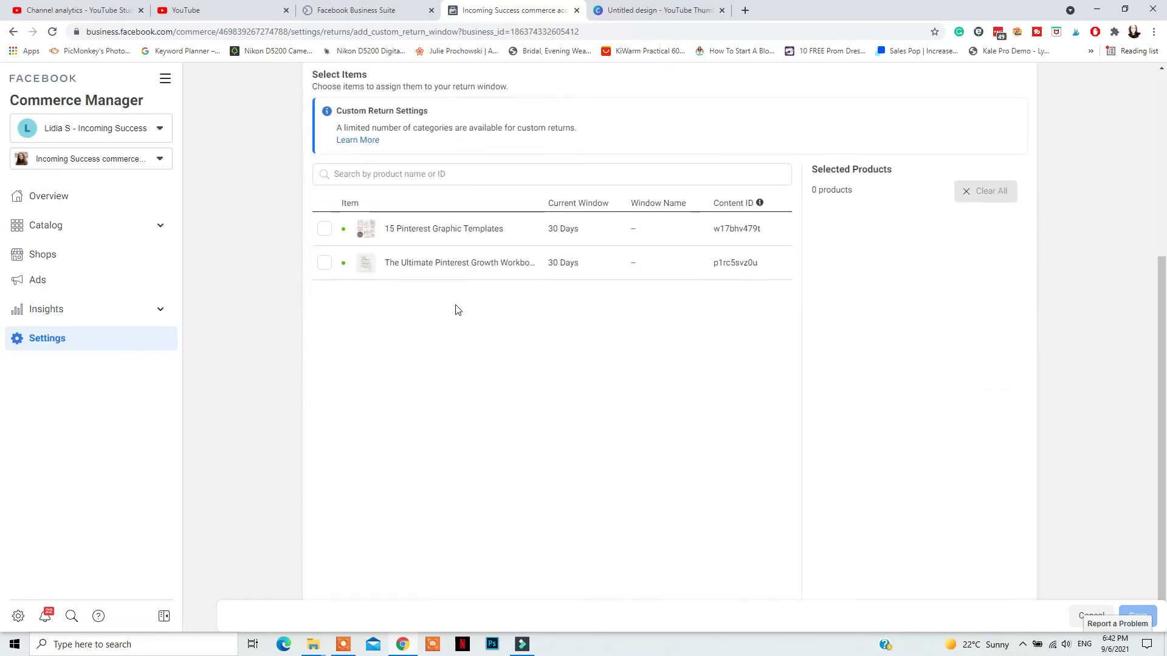
pyautogui.scroll(4, 456, 308)
pyautogui.click(704, 255)
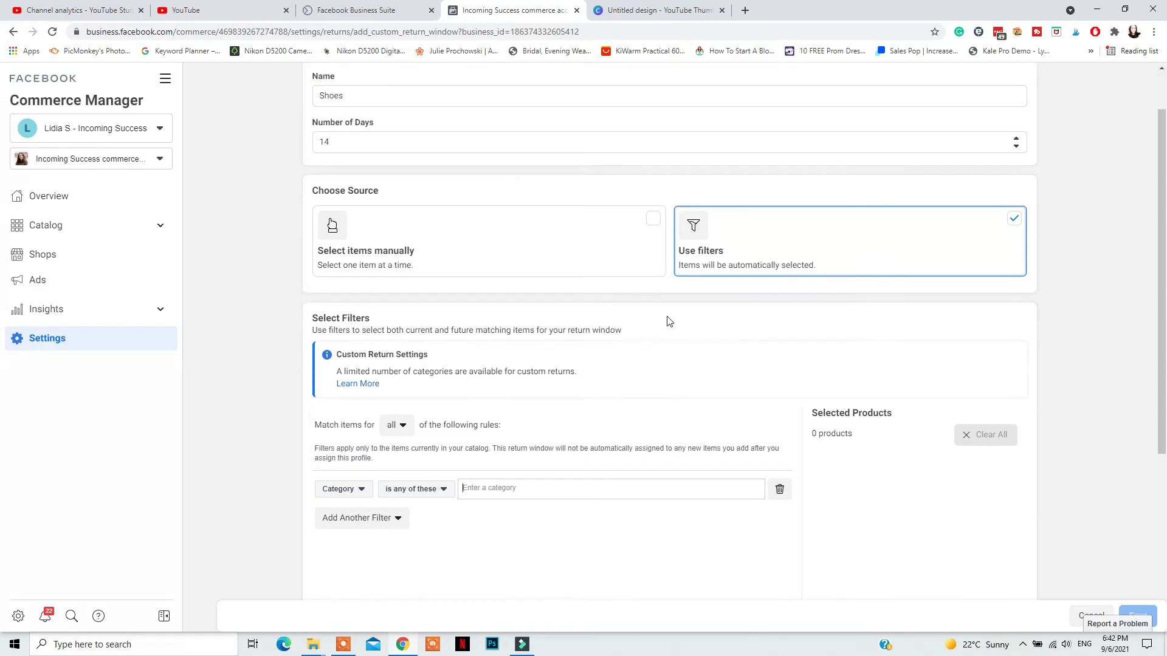
pyautogui.scroll(-2, 669, 320)
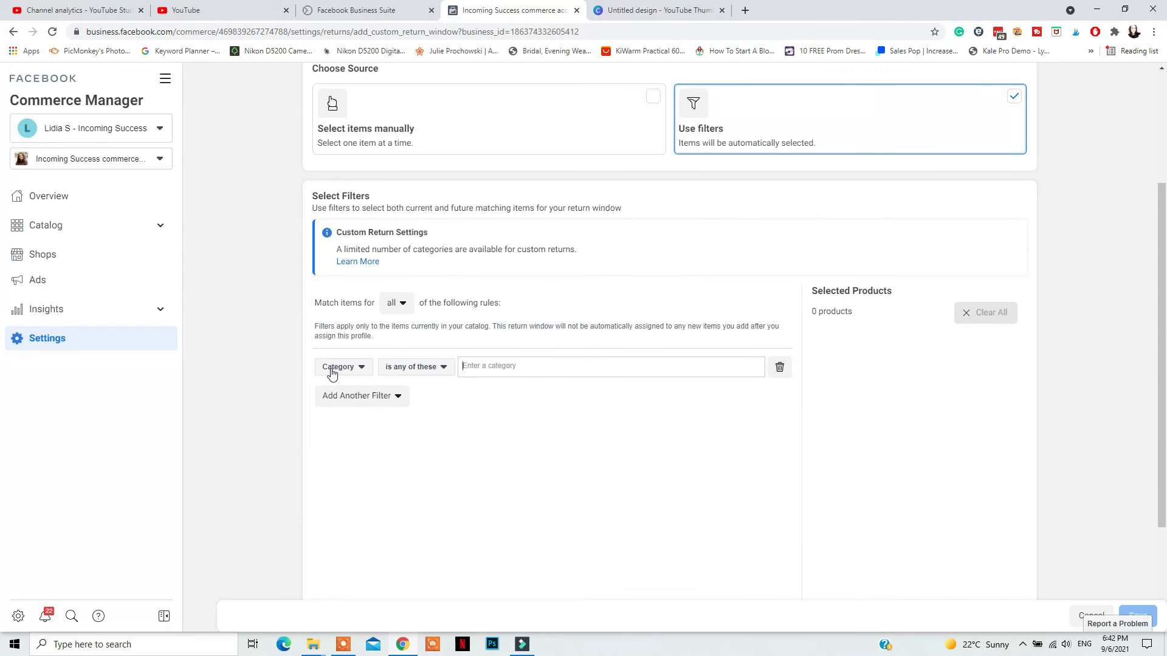